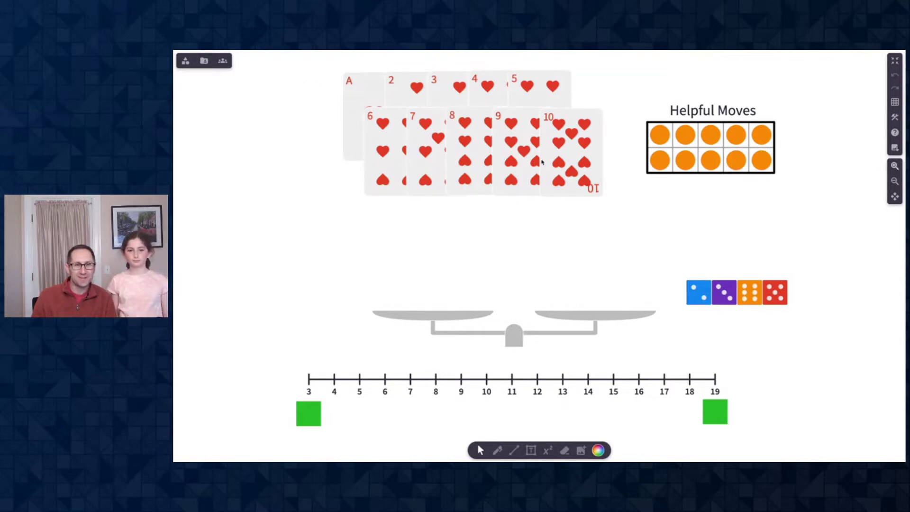
Stack the ten hearts into a shuffled face-down deck and deal hidden cards onto the scale's left pan.
left_click_drag(326, 97, 560, 186)
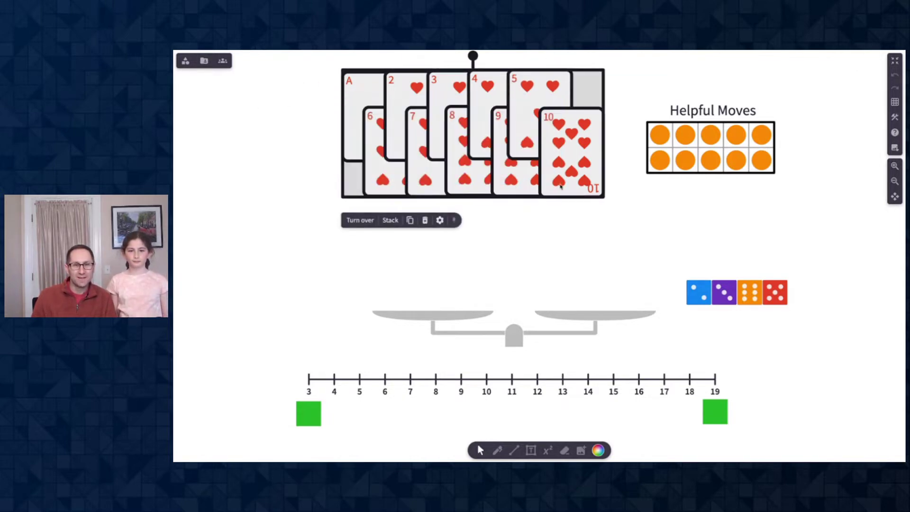
left_click(390, 220)
left_click(456, 207)
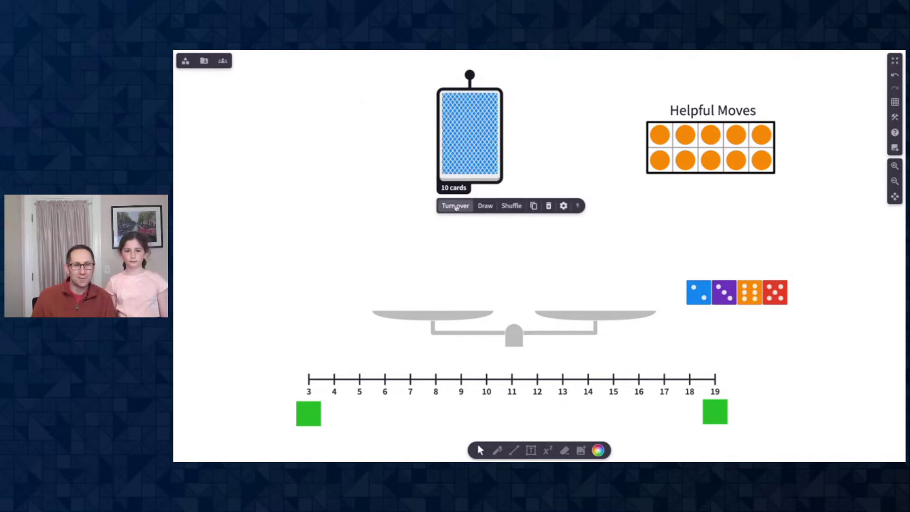
left_click(515, 211)
left_click_drag(469, 155, 450, 295)
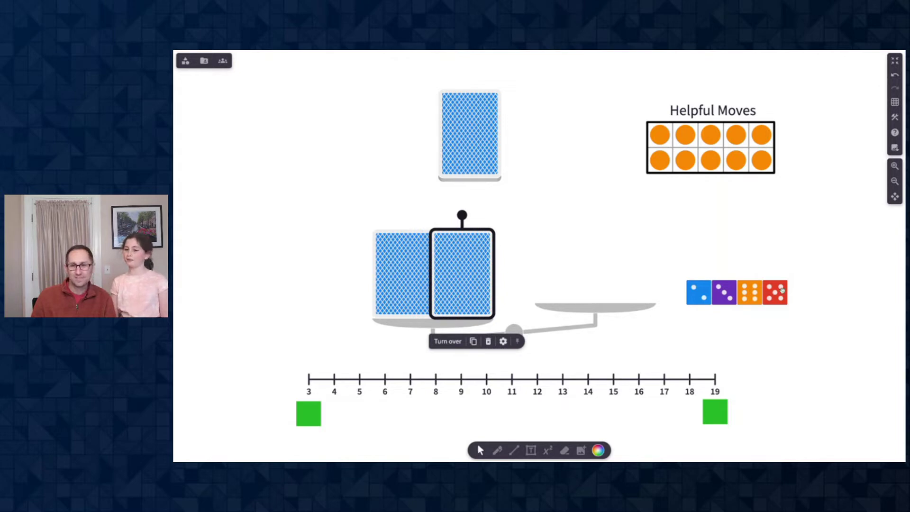
Put the blue and red dice on the right pan and flip the first helpful-move counter.
left_click(782, 290)
left_click(701, 299, "shift")
left_click_drag(696, 299, 558, 296)
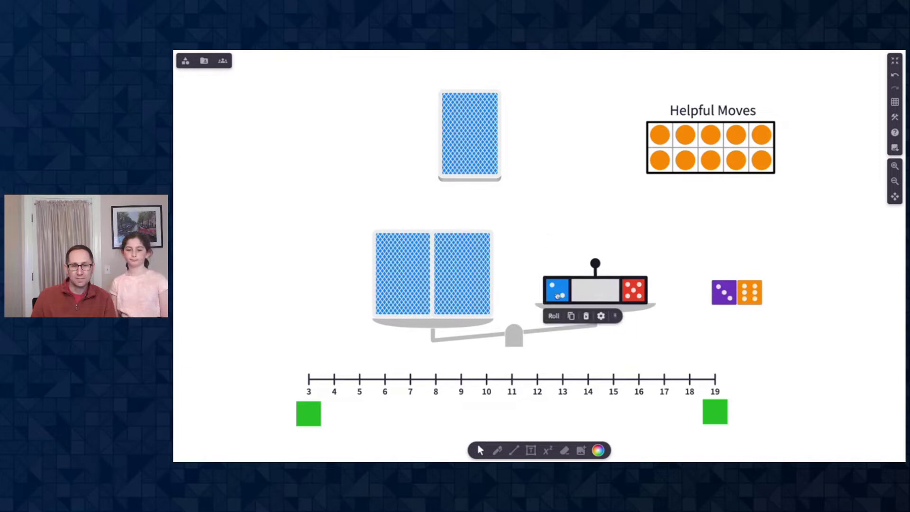
left_click(660, 135)
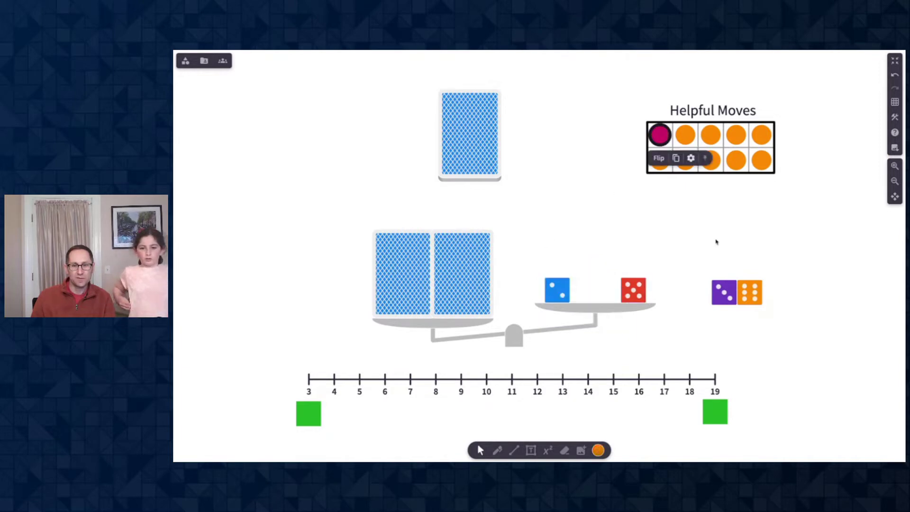
Block out 3–7 on the number line with a five-tile green bar.
scroll(733, 237, "down", 1)
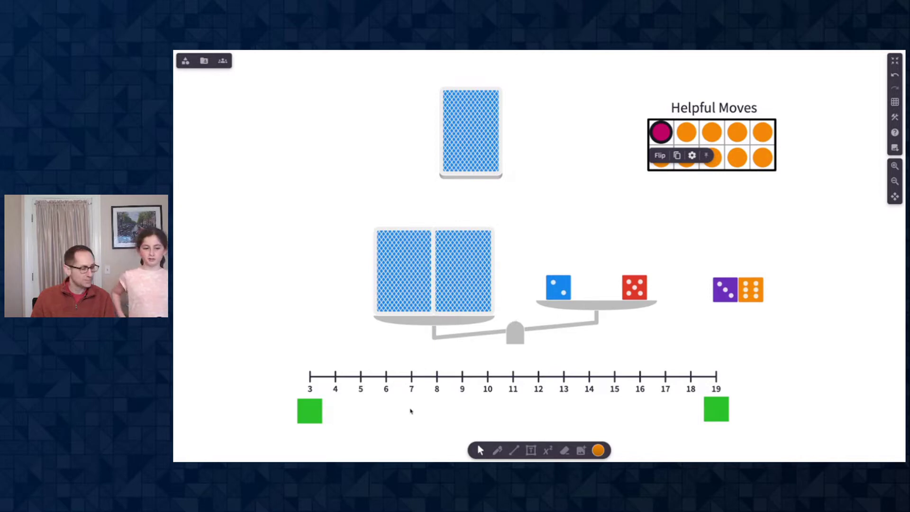
left_click_drag(309, 412, 415, 385)
left_click(437, 361)
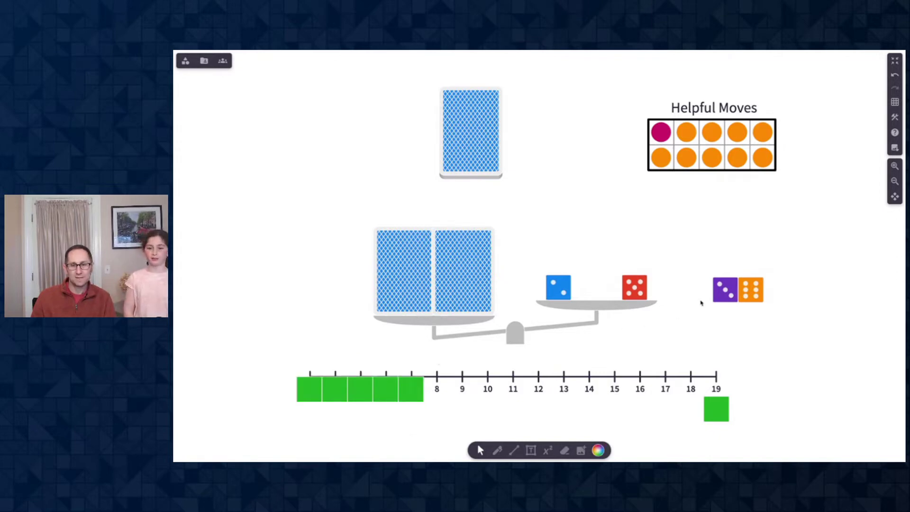
Add the purple die to the right pan and flip a second helpful-move counter.
left_click_drag(716, 296, 574, 291)
left_click(669, 197)
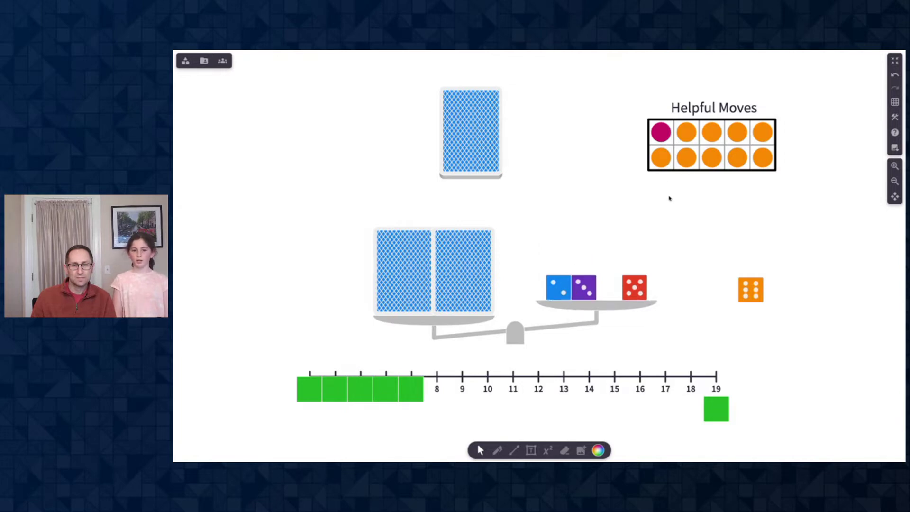
double_click(664, 161)
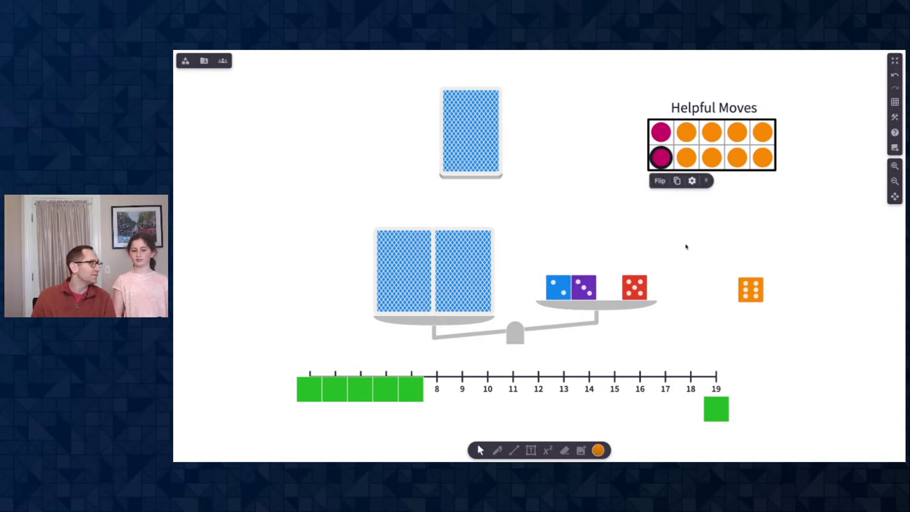
Extend the green bar to cover up to 10 and add the orange 6 die to the right pan.
left_click(411, 397)
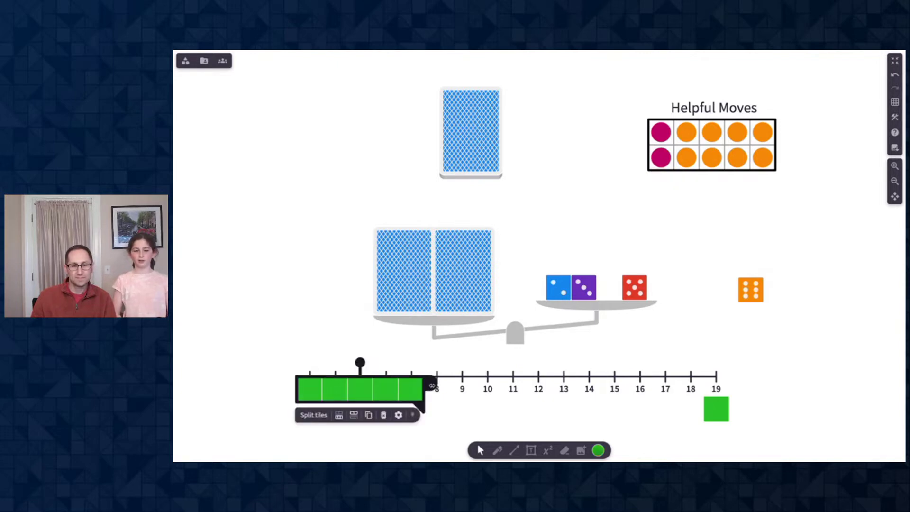
left_click_drag(431, 386, 494, 388)
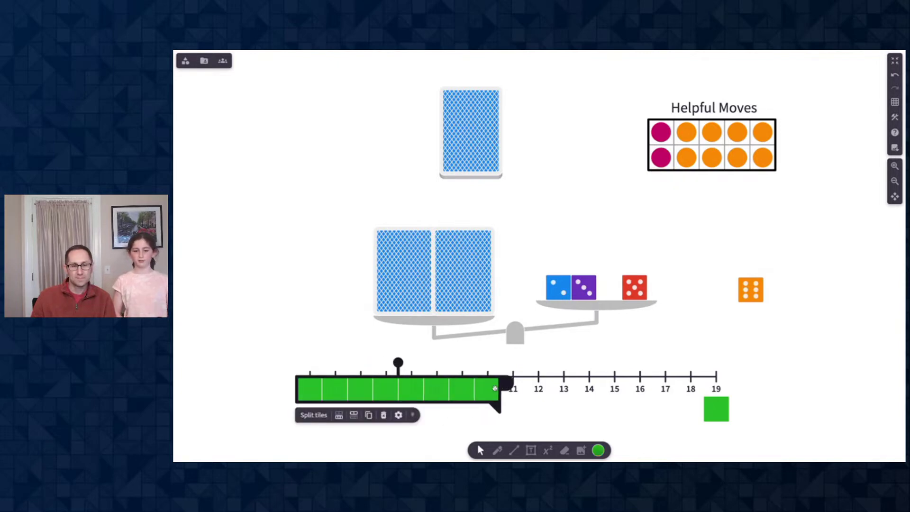
left_click(590, 355)
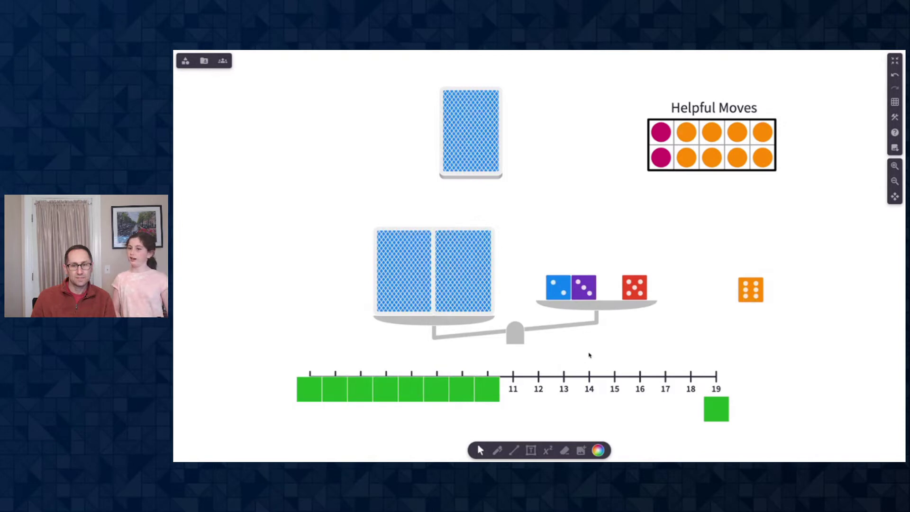
left_click_drag(751, 290, 610, 284)
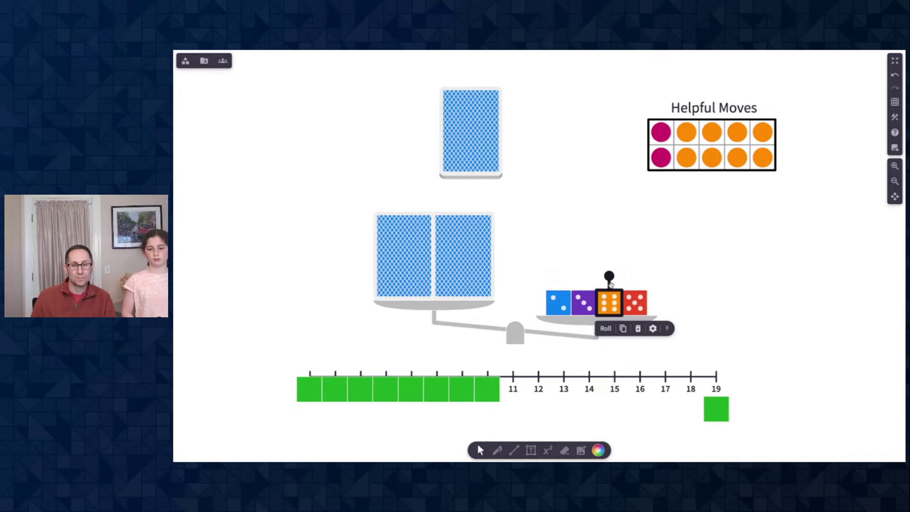
left_click(758, 299)
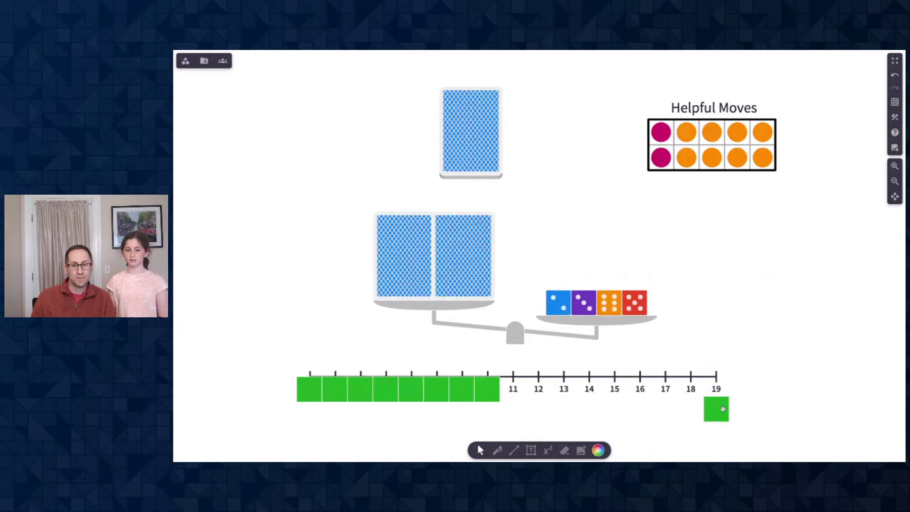
Place a green tile at 19, stretch it over 16–19, and flip a third helpful-move counter.
left_click_drag(722, 409, 720, 392)
left_click(765, 391)
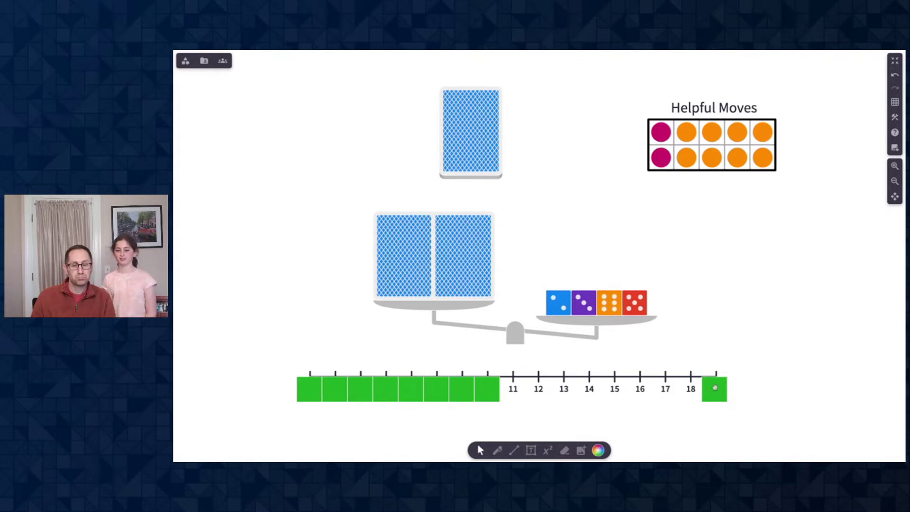
left_click(715, 387)
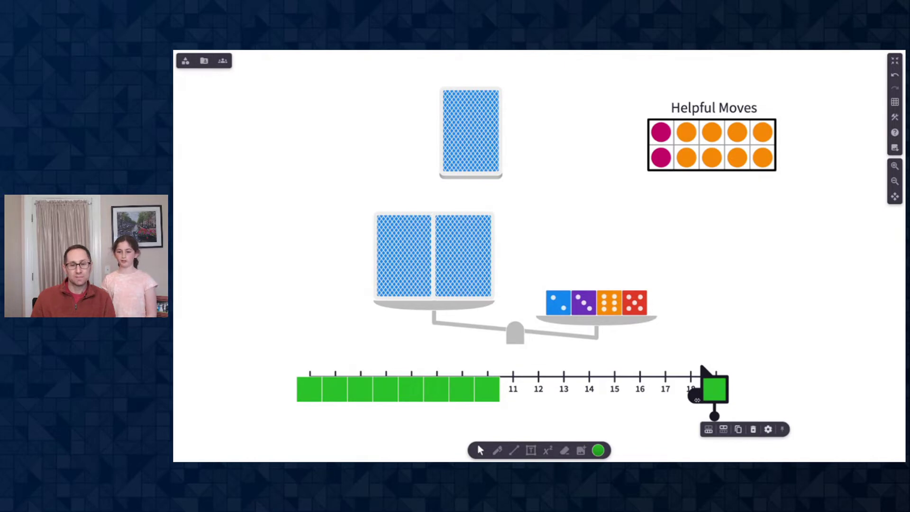
left_click_drag(702, 366, 625, 366)
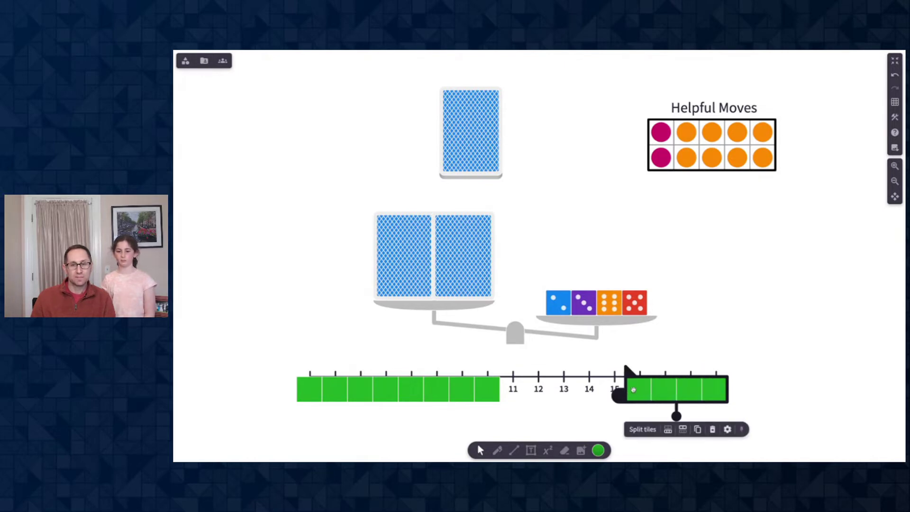
left_click(677, 286)
left_click(690, 136)
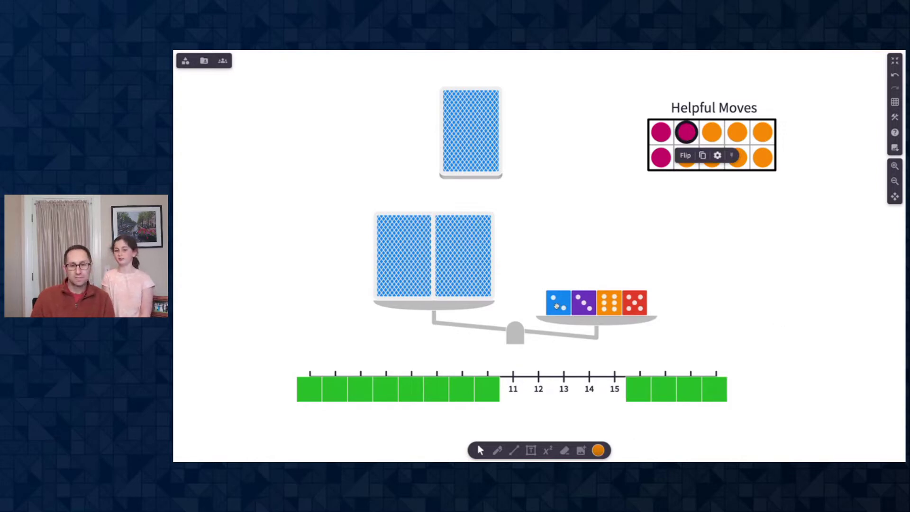
Take the blue die off the scale and extend the right green bar to start at 14.
left_click_drag(557, 306, 759, 289)
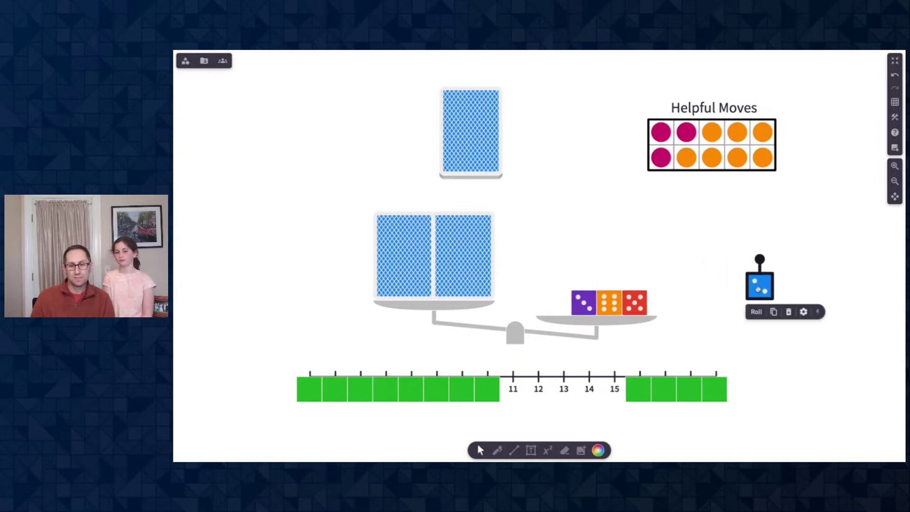
left_click(631, 387)
left_click_drag(618, 396, 569, 396)
left_click(645, 318)
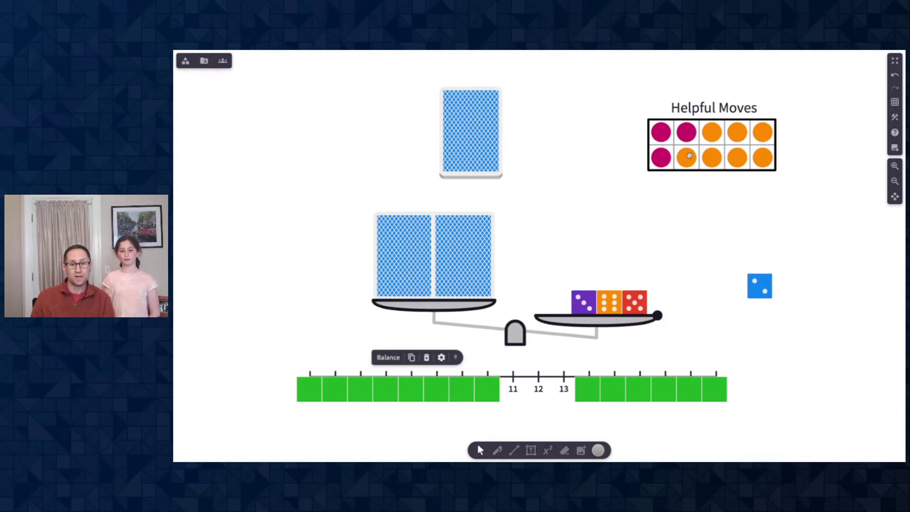
Flip a fourth helpful-move counter, return the blue die to the right pan, and flip another.
left_click(686, 157)
left_click(716, 287)
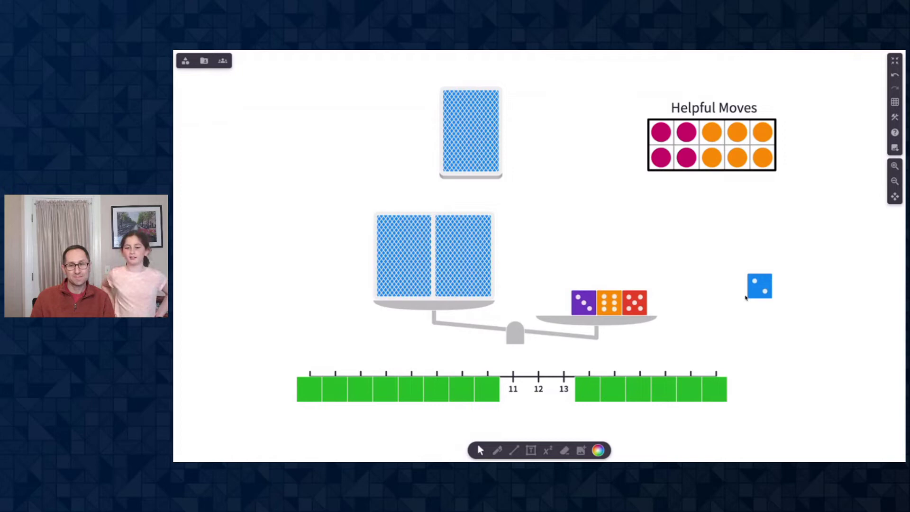
left_click_drag(760, 287, 733, 259)
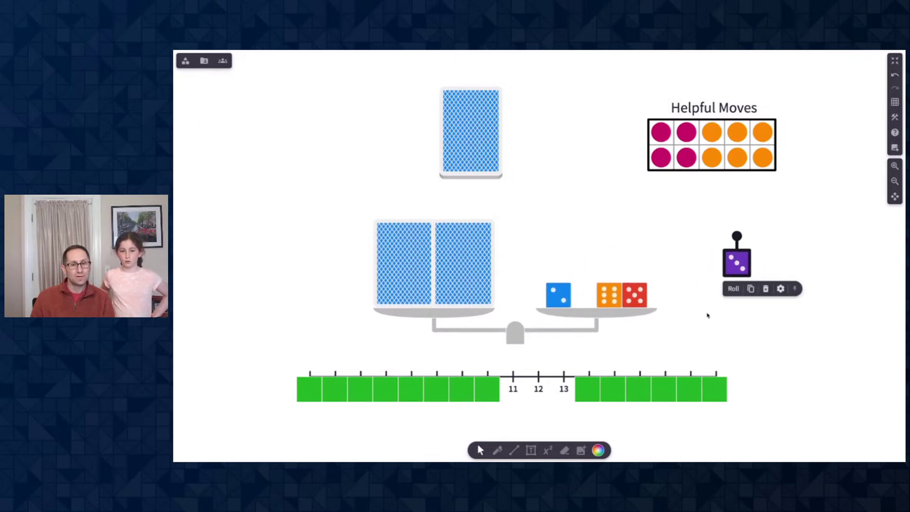
left_click(581, 302)
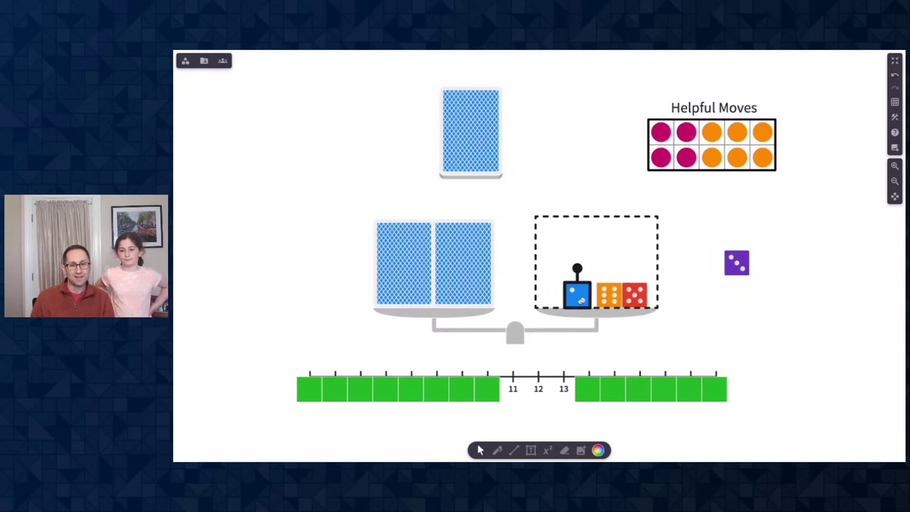
left_click(712, 132)
left_click(699, 321)
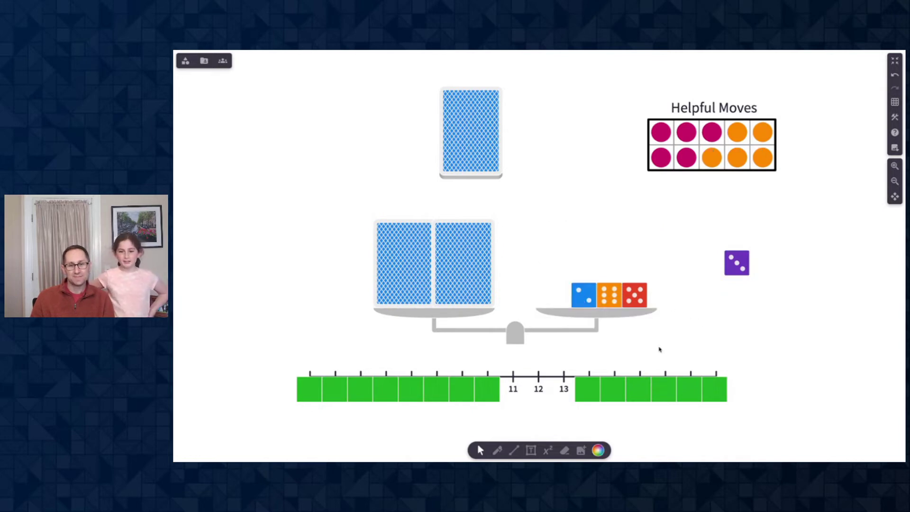
Stretch the left green bar over 11 and 12 so only 13 stays uncovered.
left_click(586, 389)
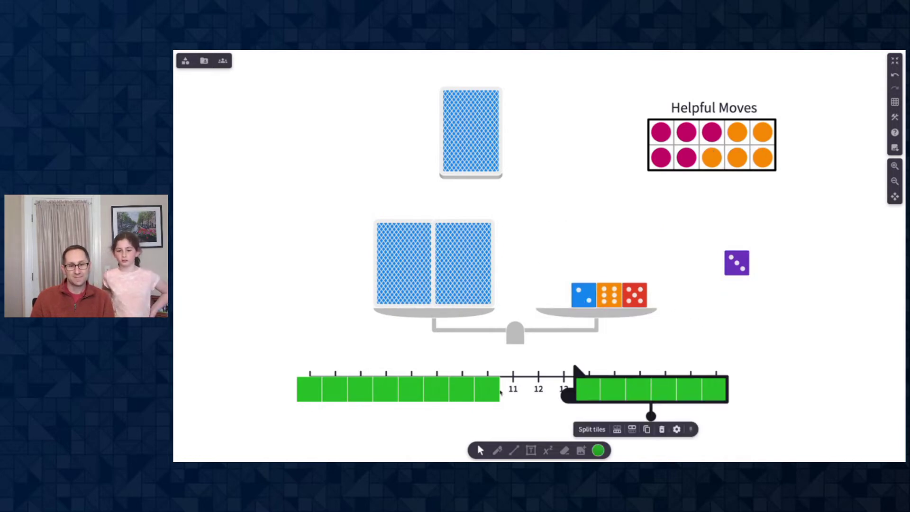
left_click(493, 389)
left_click_drag(505, 385, 554, 385)
left_click(631, 351)
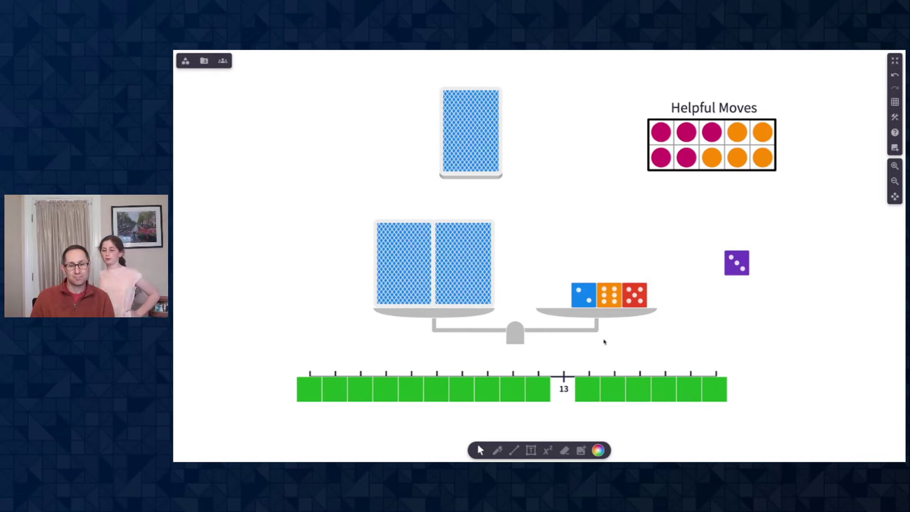
Move the orange die off the right pan and one card off the left pan, then flip another counter.
left_click(608, 299)
mouse_move(609, 299)
left_mouse_down()
mouse_move(657, 280)
mouse_move(688, 279)
mouse_move(622, 273)
mouse_move(610, 289)
left_mouse_up()
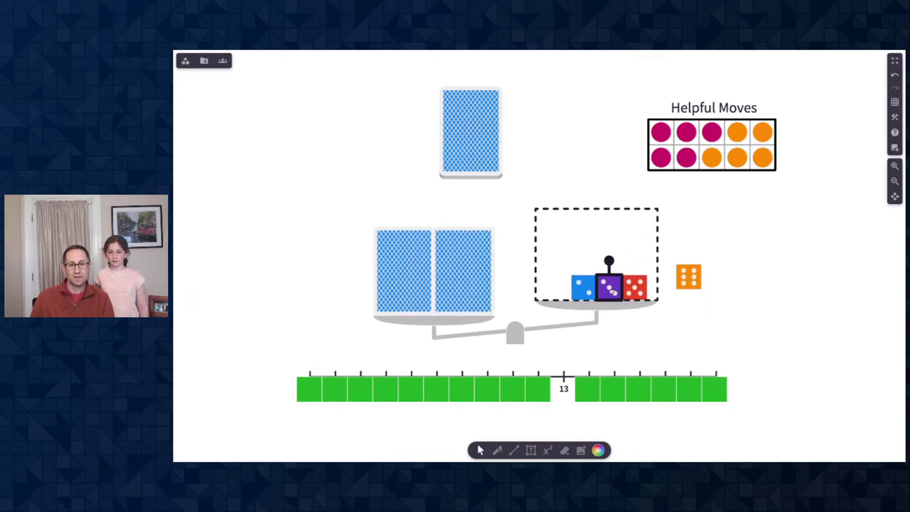
left_click(463, 288)
left_click_drag(464, 288, 300, 274)
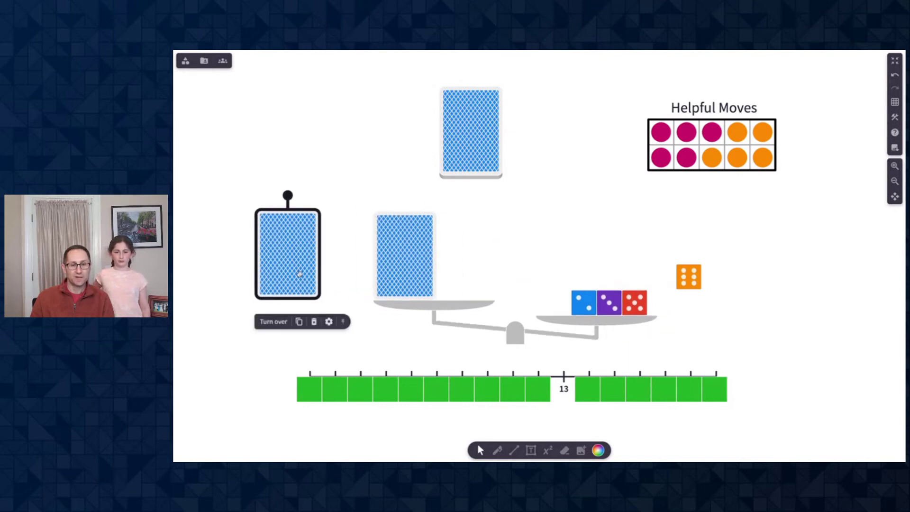
left_click(754, 348)
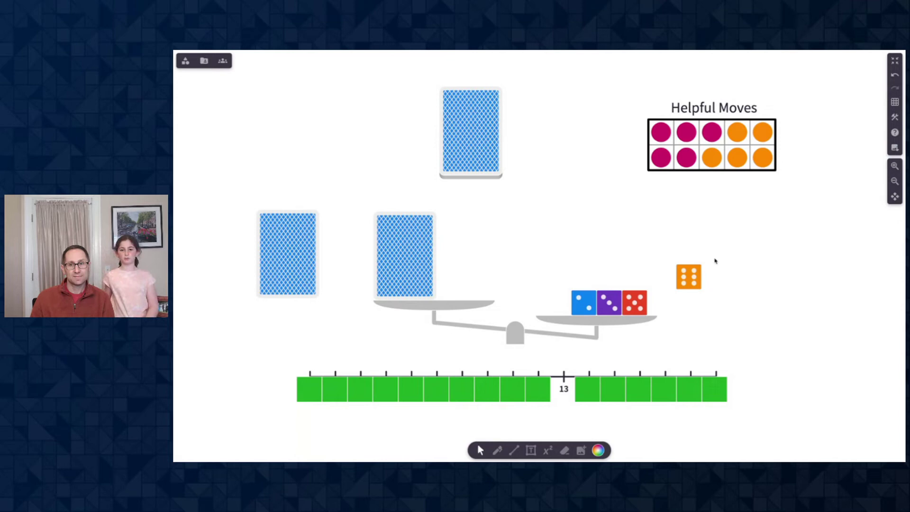
left_click(711, 158)
left_click(764, 325)
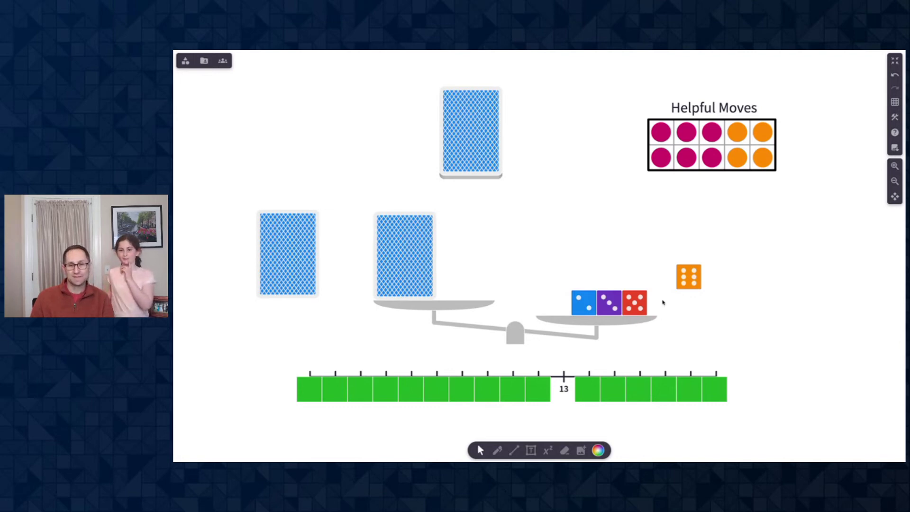
Move the blue and red dice off the pan, flip another counter, and recentre the remaining card.
left_click(641, 299)
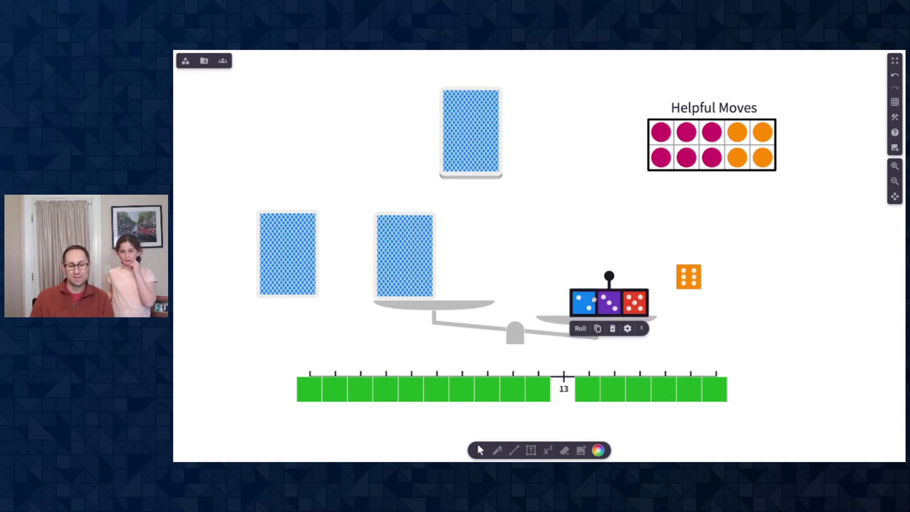
left_click_drag(593, 299, 745, 269)
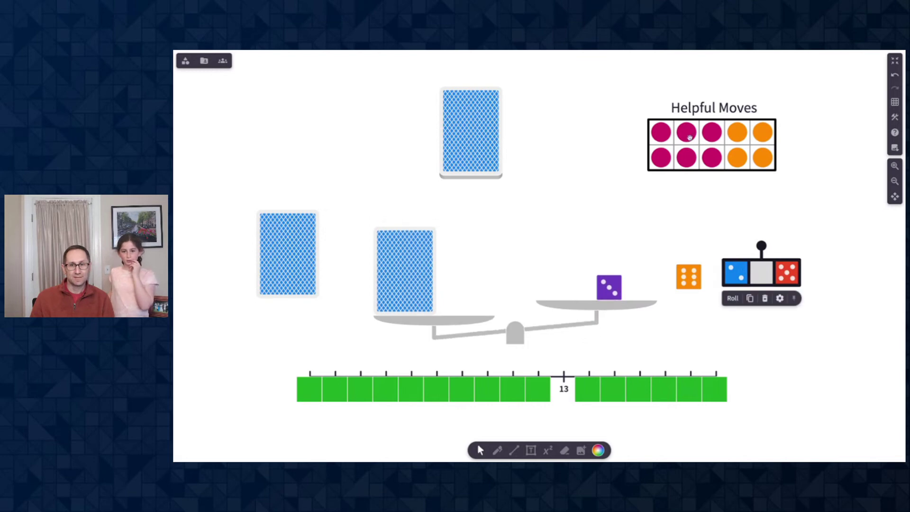
left_click(737, 133)
left_click(739, 134)
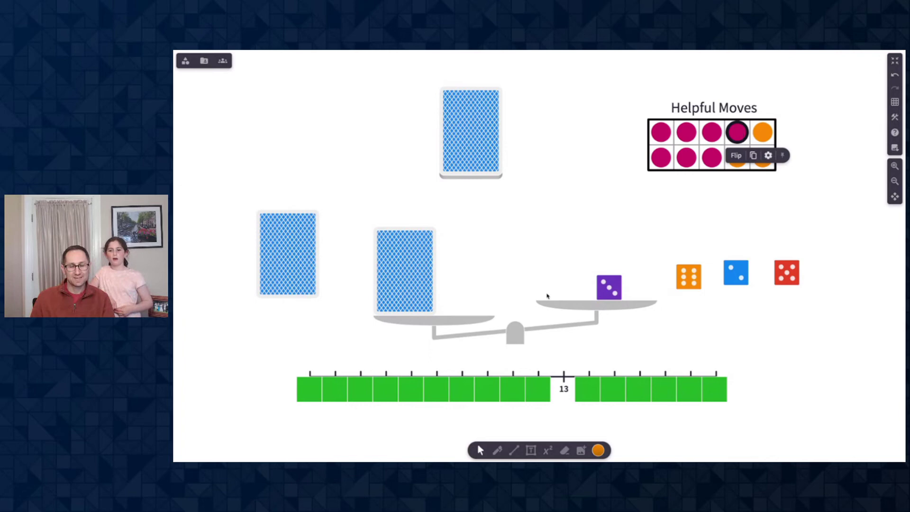
left_click_drag(410, 276, 437, 277)
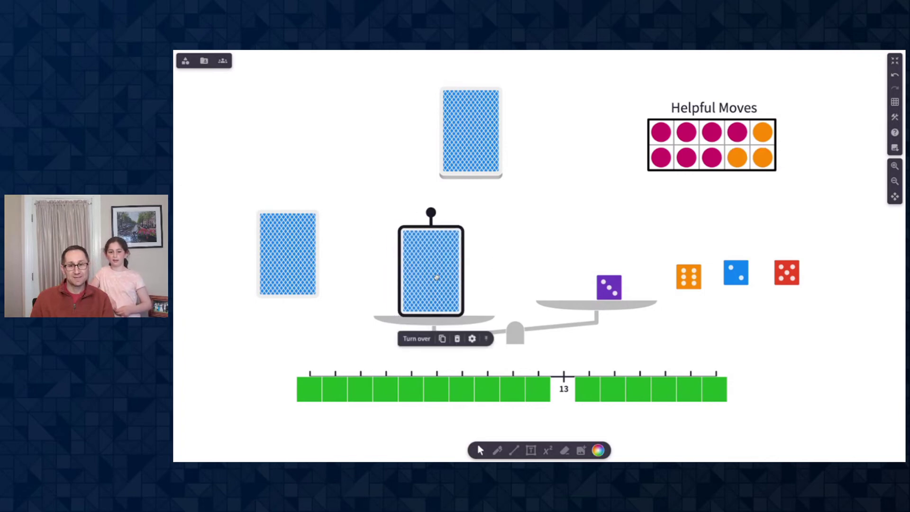
left_click(673, 359)
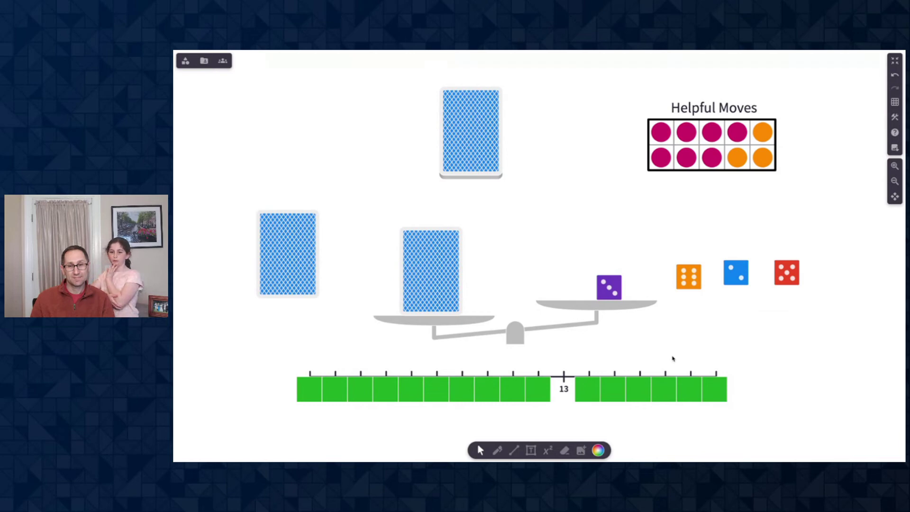
Roll the purple die to 1 and the orange die to 4, then place the 4 on the right pan.
left_click(608, 288)
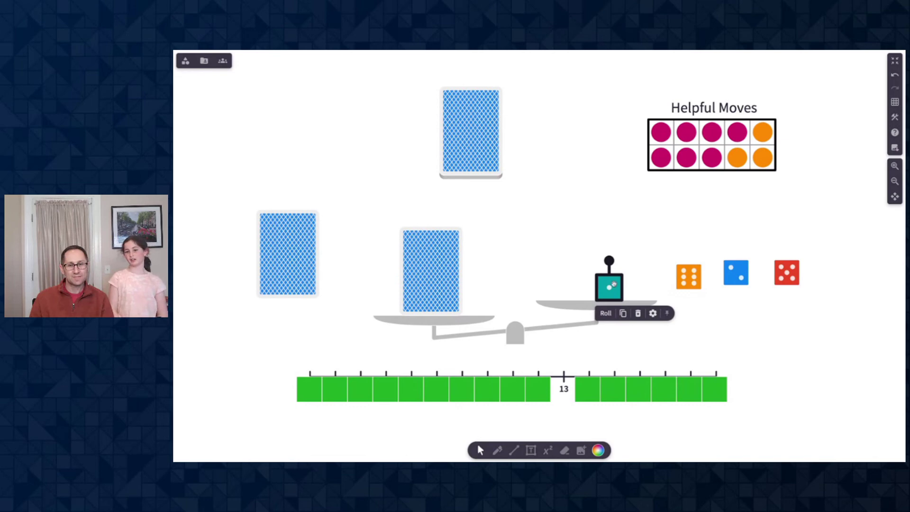
left_click(687, 278)
left_click(687, 278)
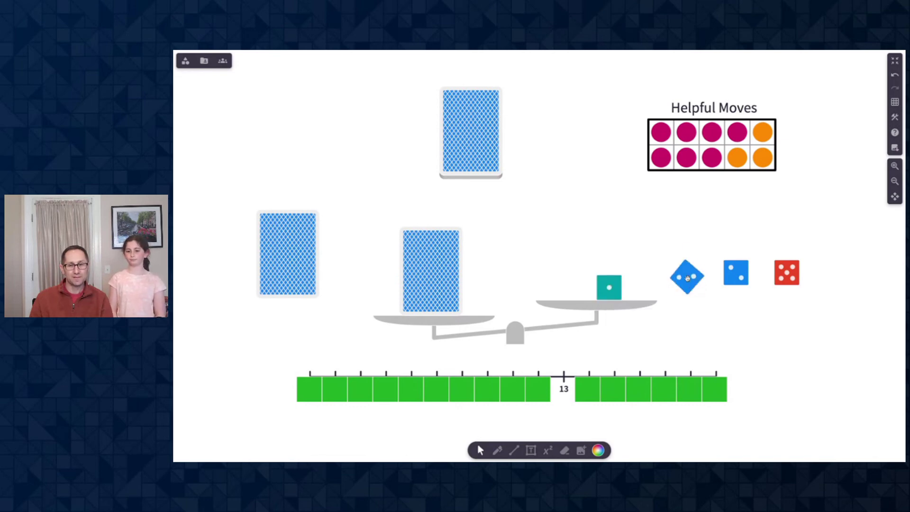
left_click(687, 278)
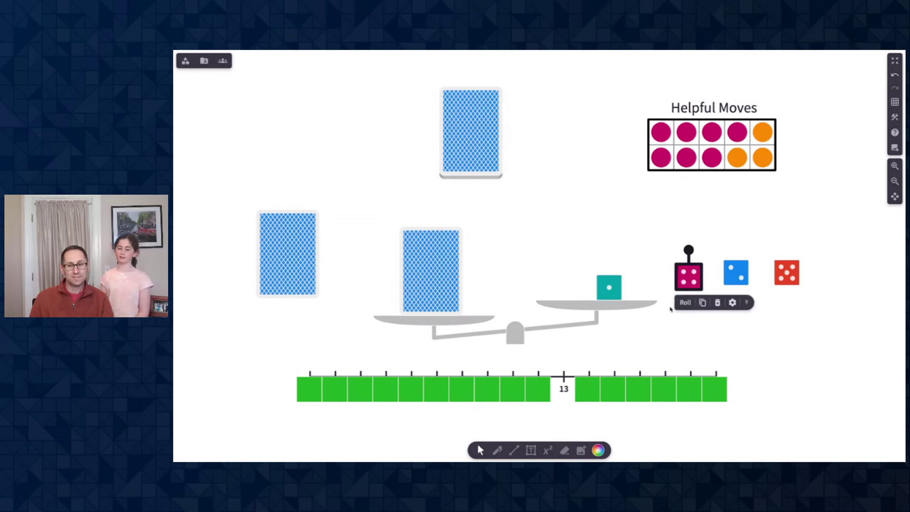
left_click_drag(693, 275, 611, 284)
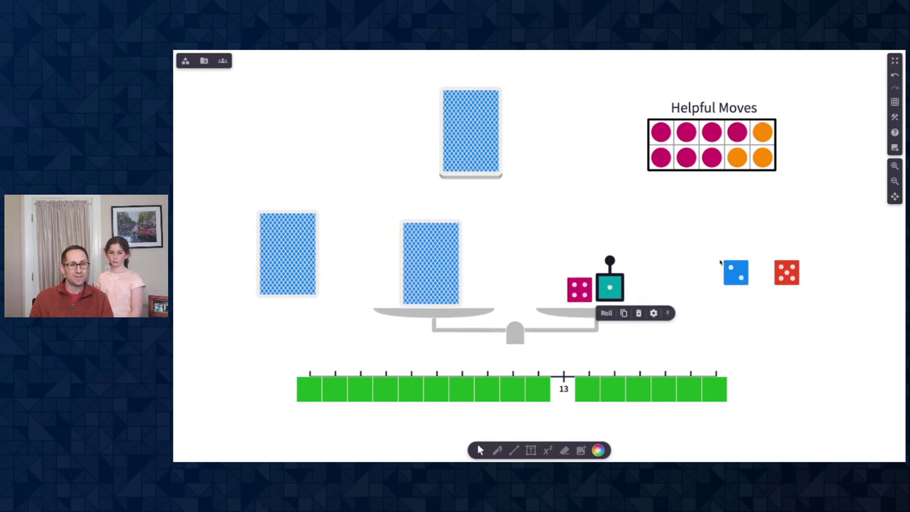
Flip one more helpful-move counter and turn both cards face up, revealing the 5 and 8 of hearts.
left_click(702, 240)
left_click(740, 157)
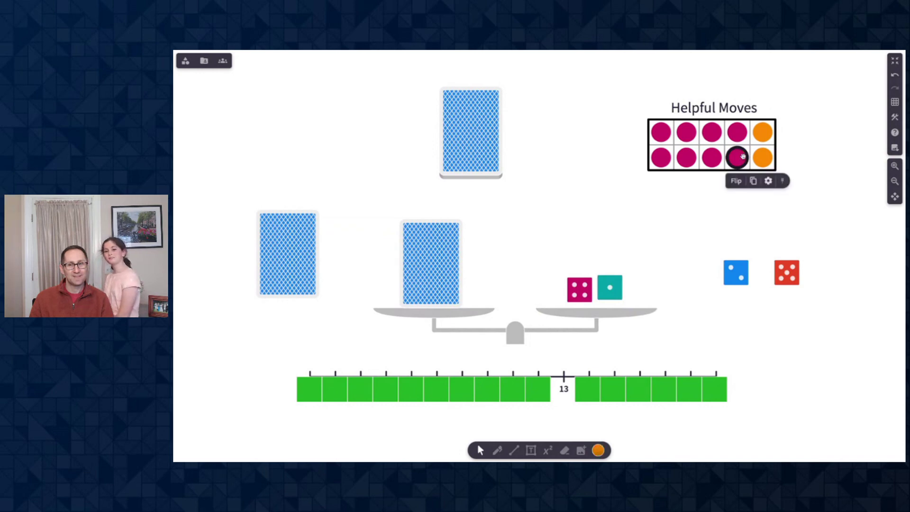
left_click(446, 264)
left_click(416, 331)
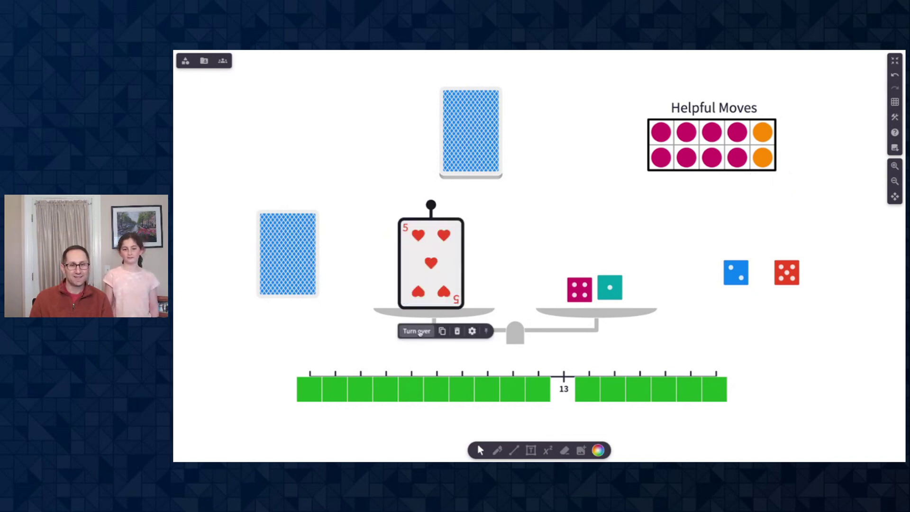
left_click(300, 273)
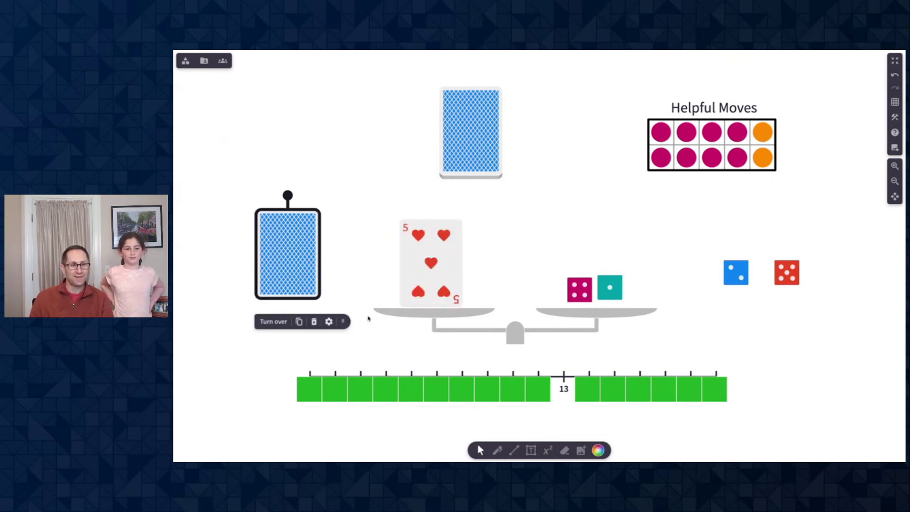
left_click(273, 322)
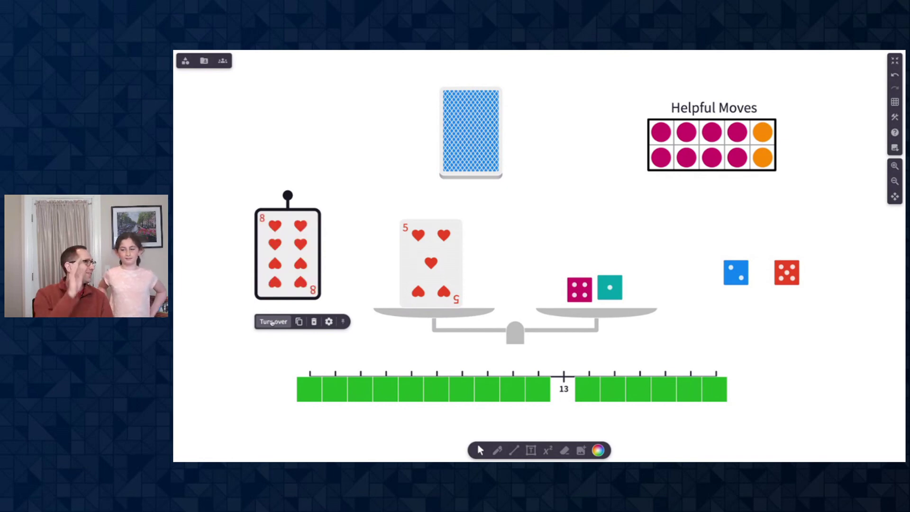